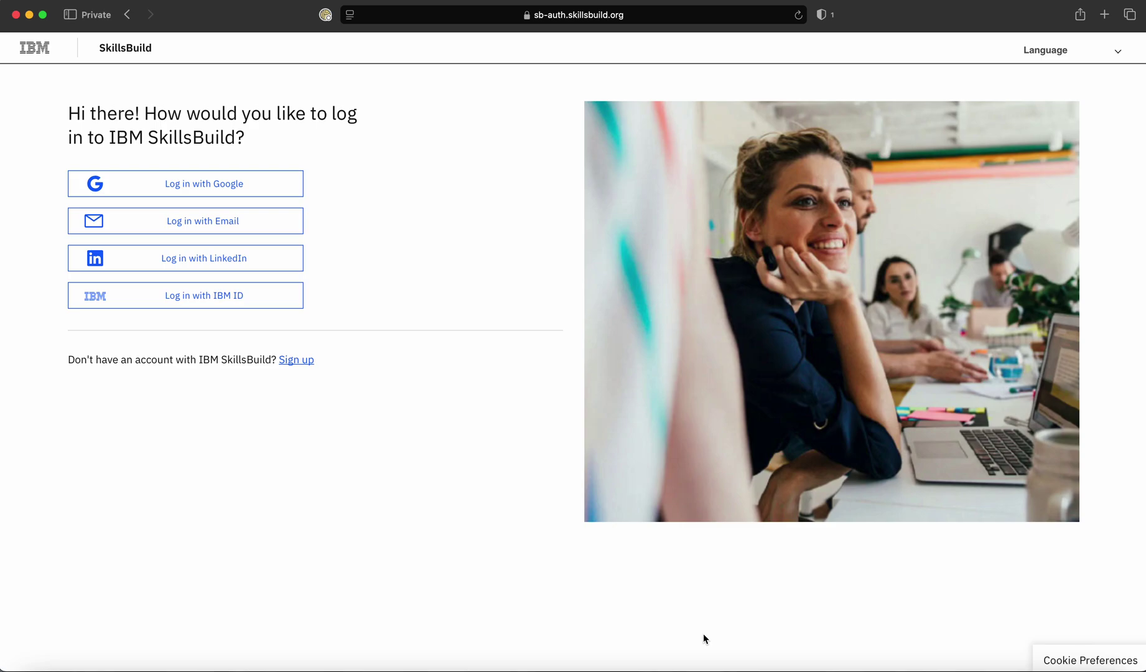
Load skillsbuild.nflms.org in Safari to reach the IBM SkillsBuild sign-up page
left_click(638, 16)
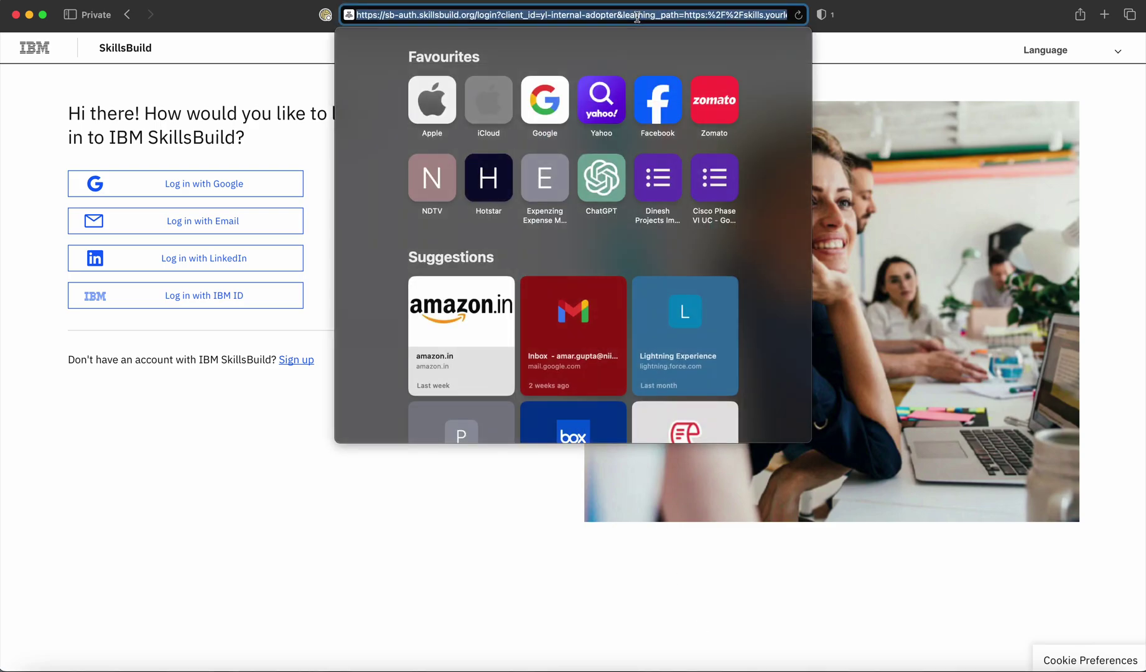
type("skills")
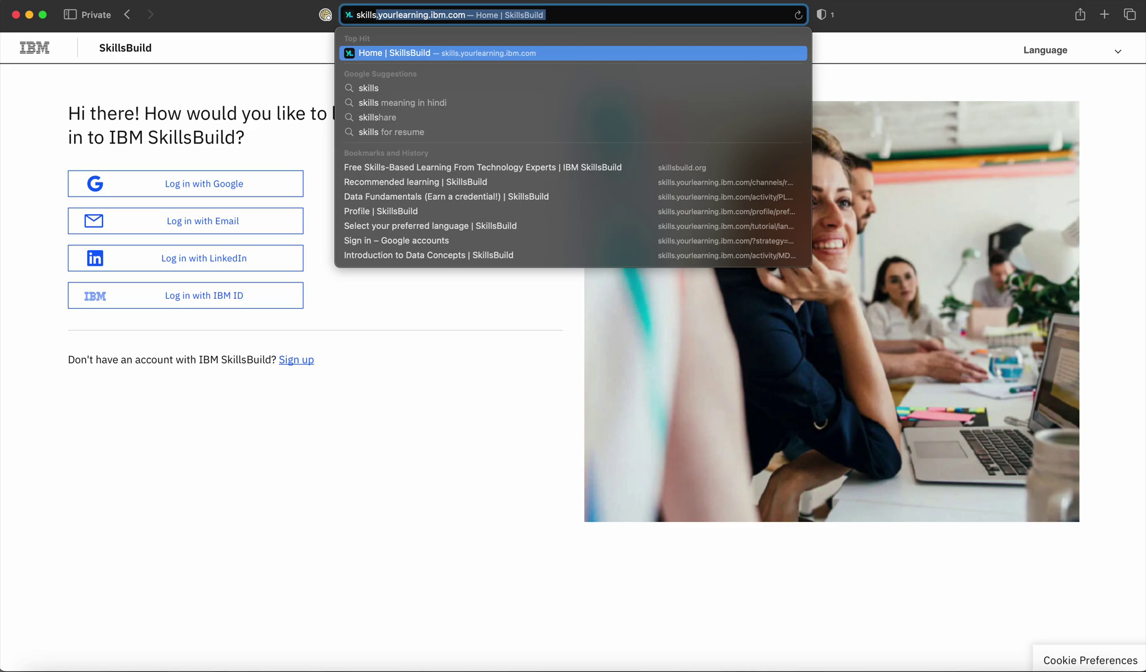
type("build")
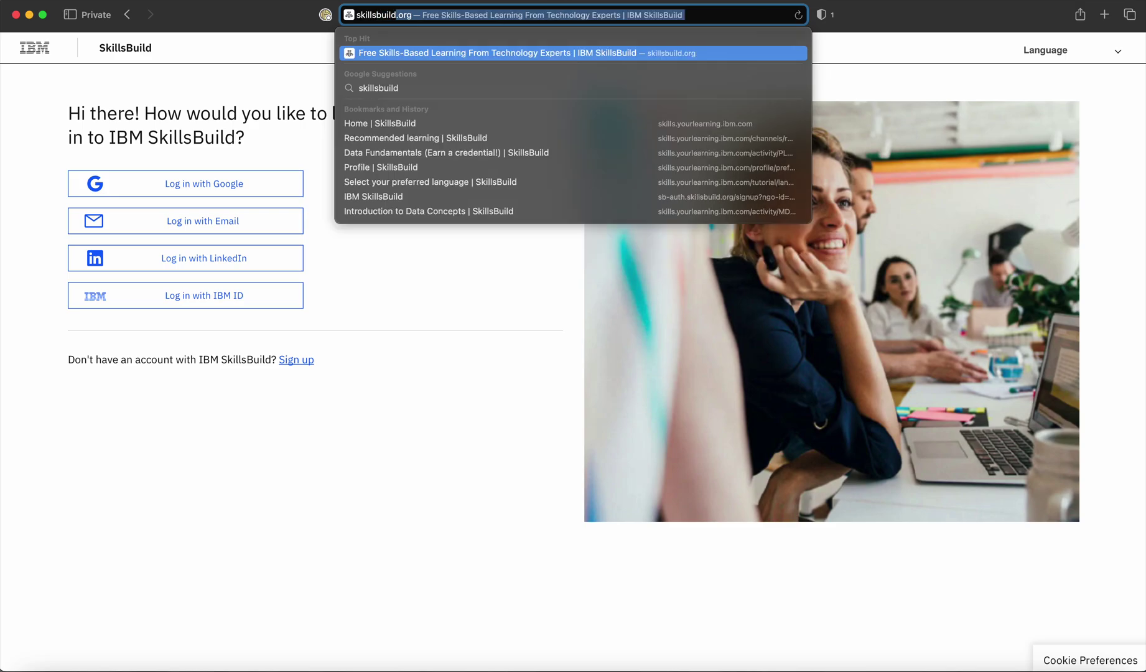
type(".nflm")
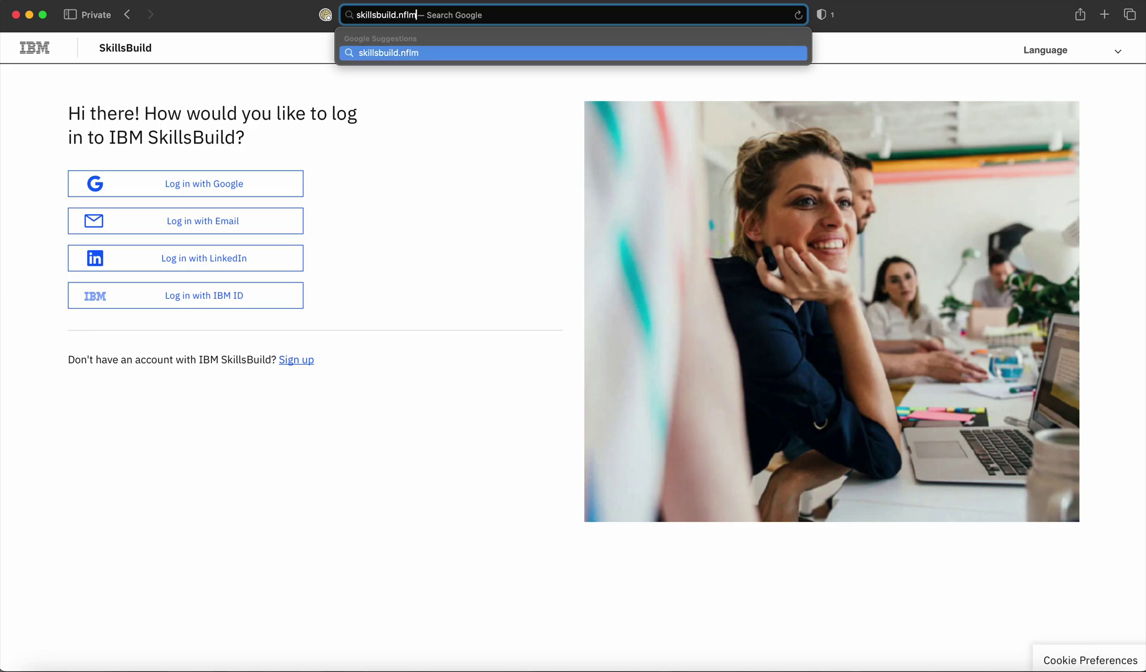
type("s.org")
key("Return")
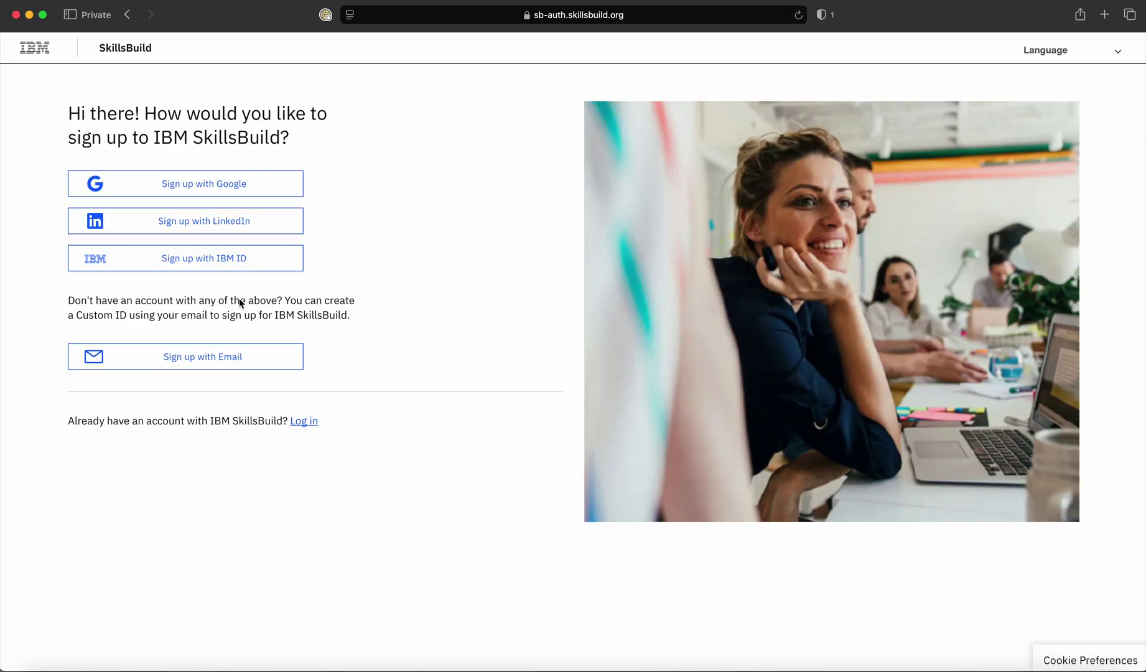
Switch from sign-up to log in and sign in with the Google account
left_click(302, 422)
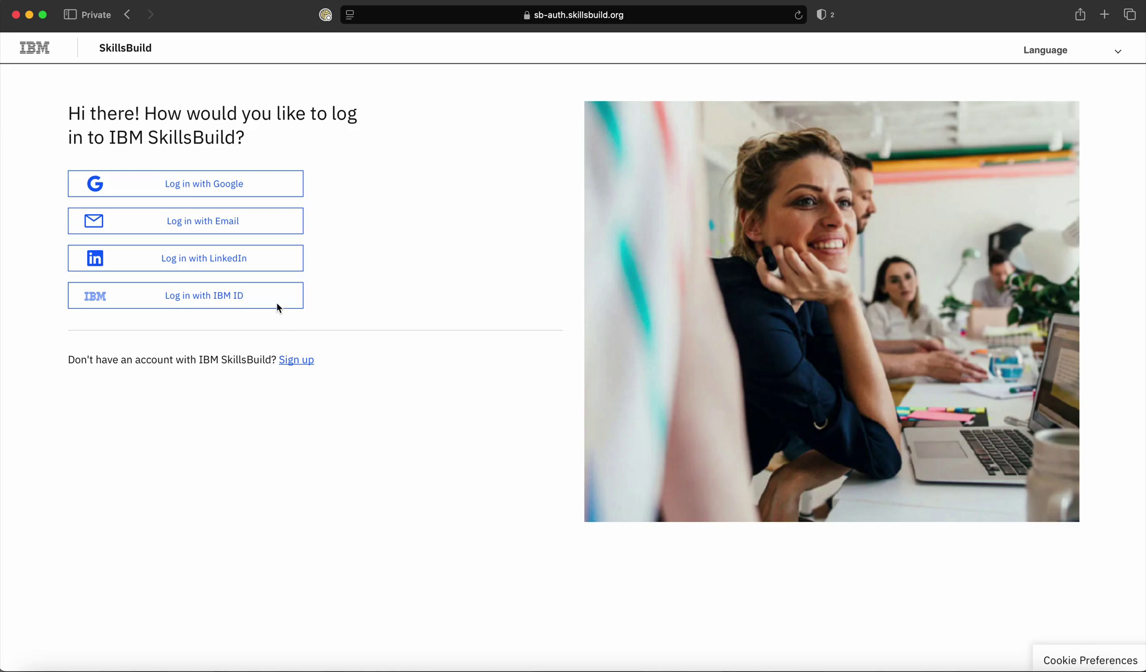
left_click(276, 188)
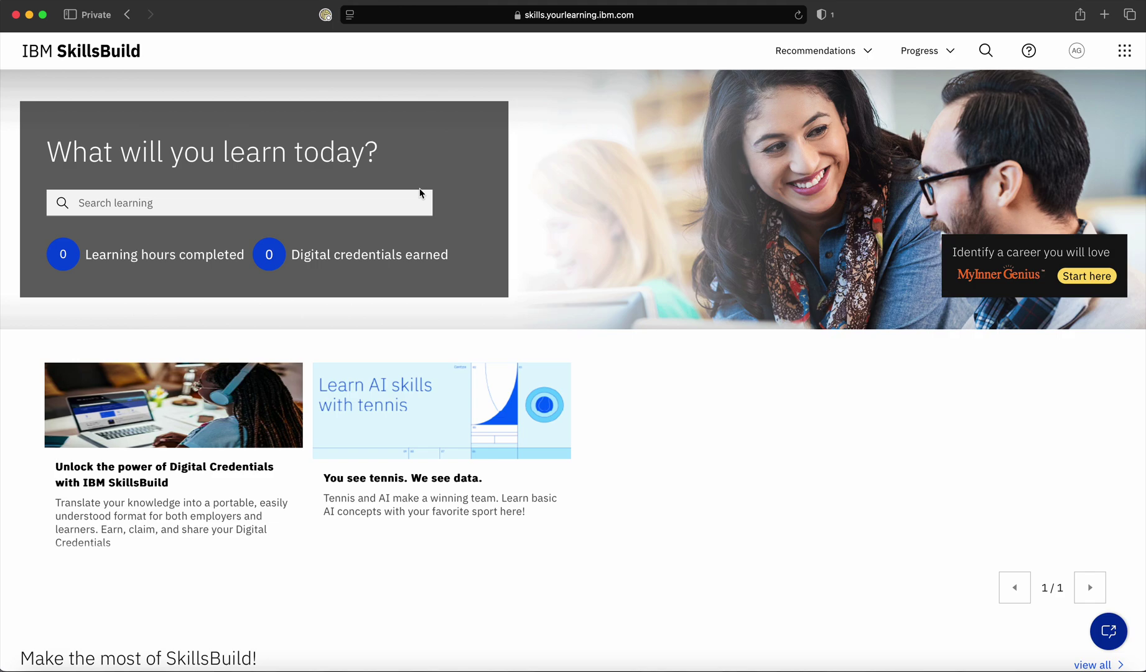
right_click(581, 231)
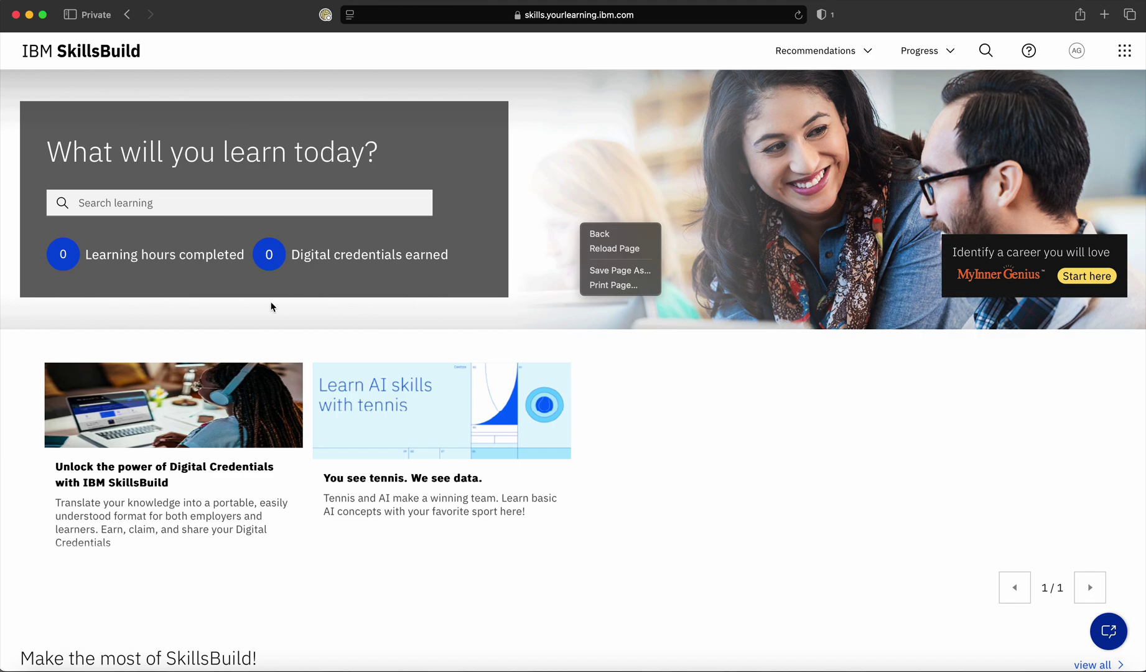
left_click(697, 479)
scroll(697, 479, "down", 8)
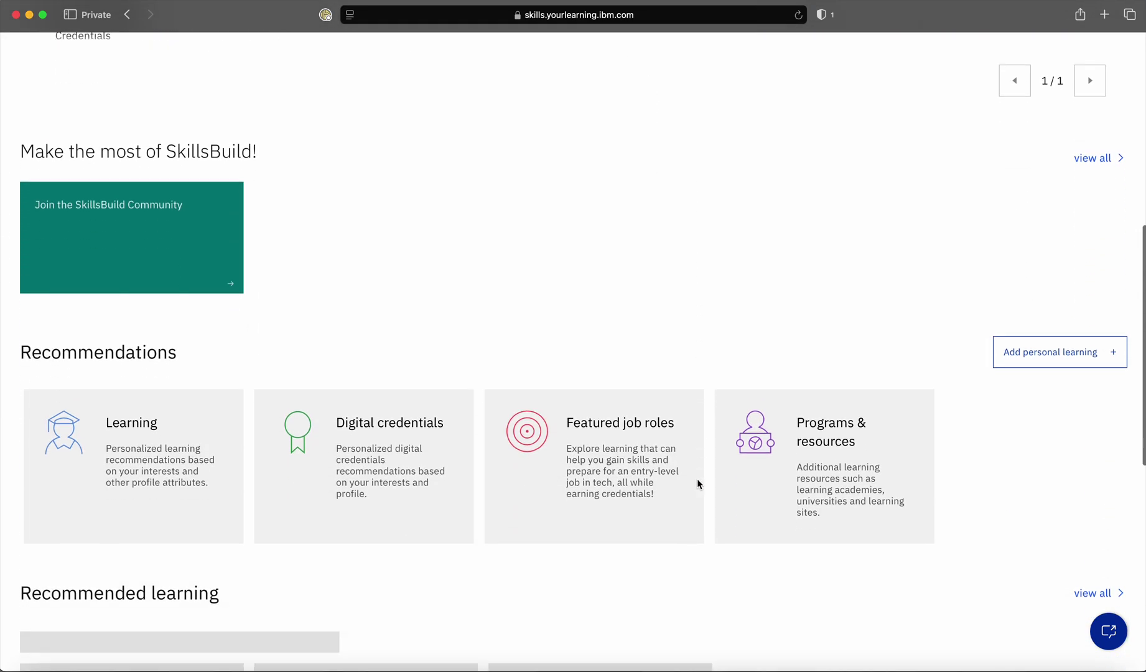
scroll(697, 482, "down", 6)
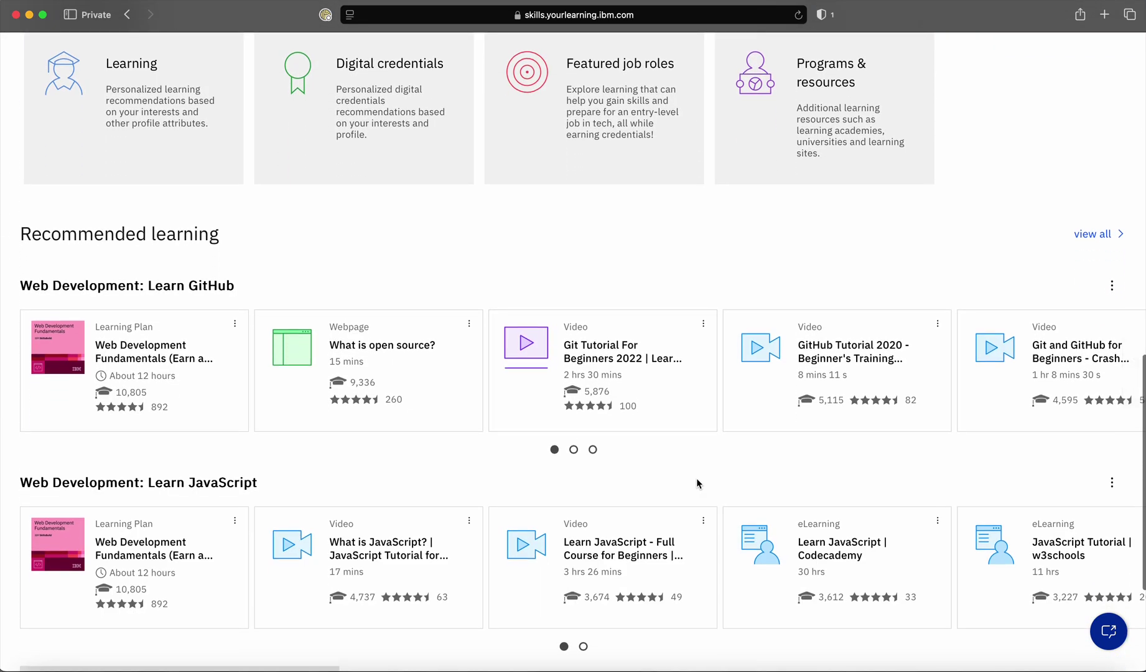
scroll(698, 483, "down", 3)
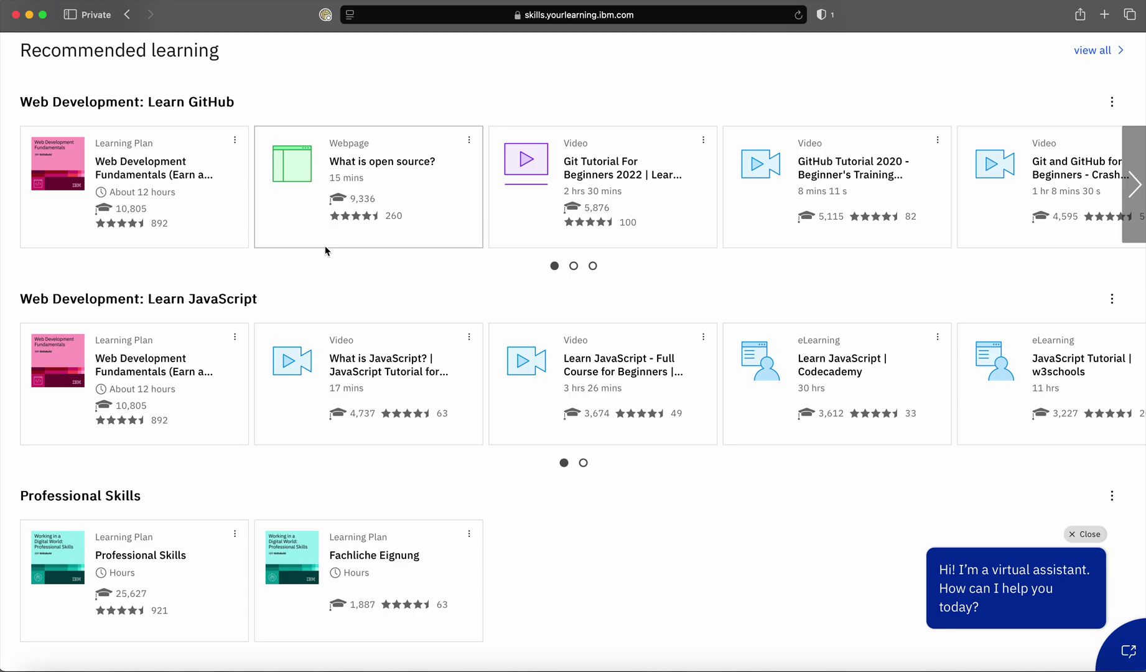
scroll(326, 251, "up", 12)
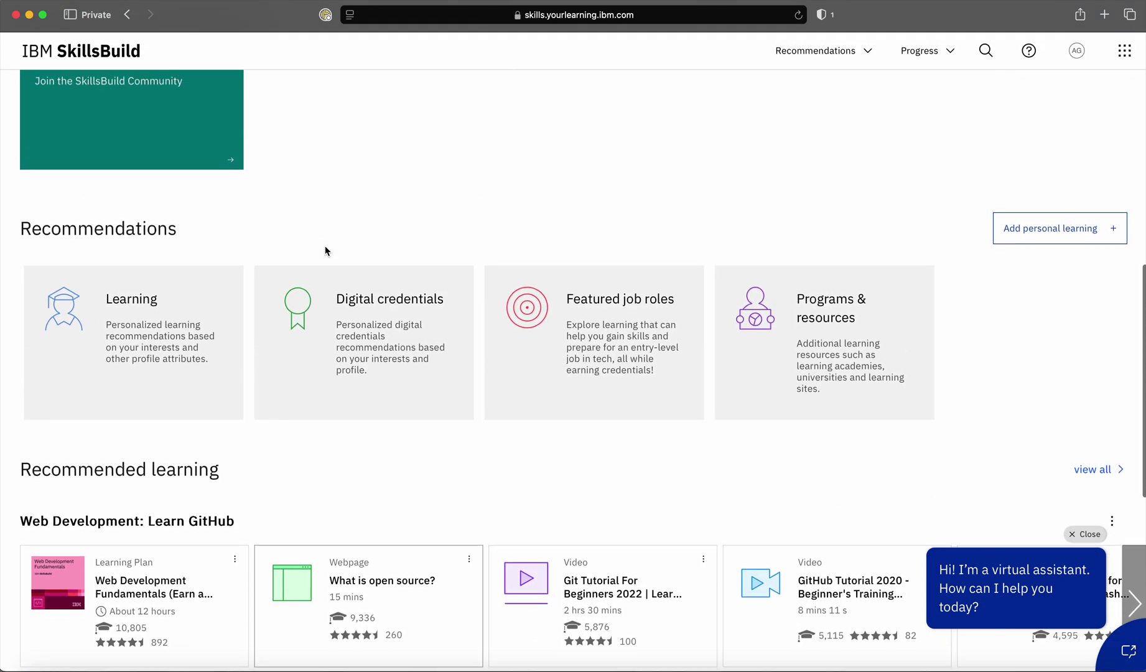
scroll(326, 250, "up", 5)
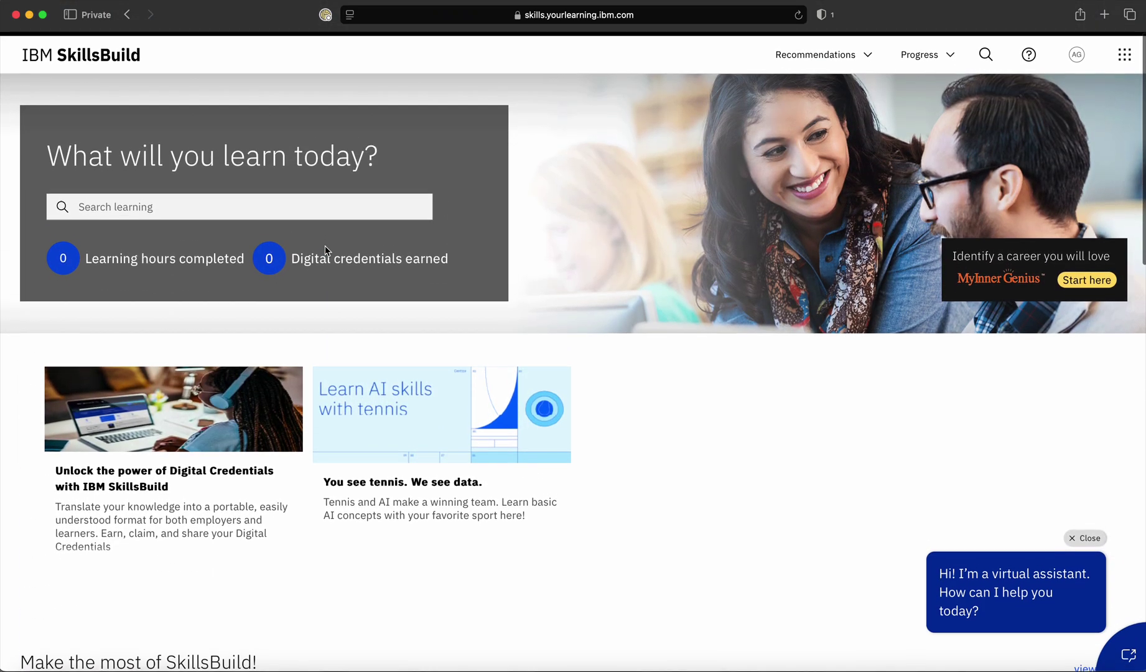
On the Profile page, add job roles: Customer service representative, Cybersecurity analyst, Data analyst, Designer, Project manager, Web developer
left_click(1076, 51)
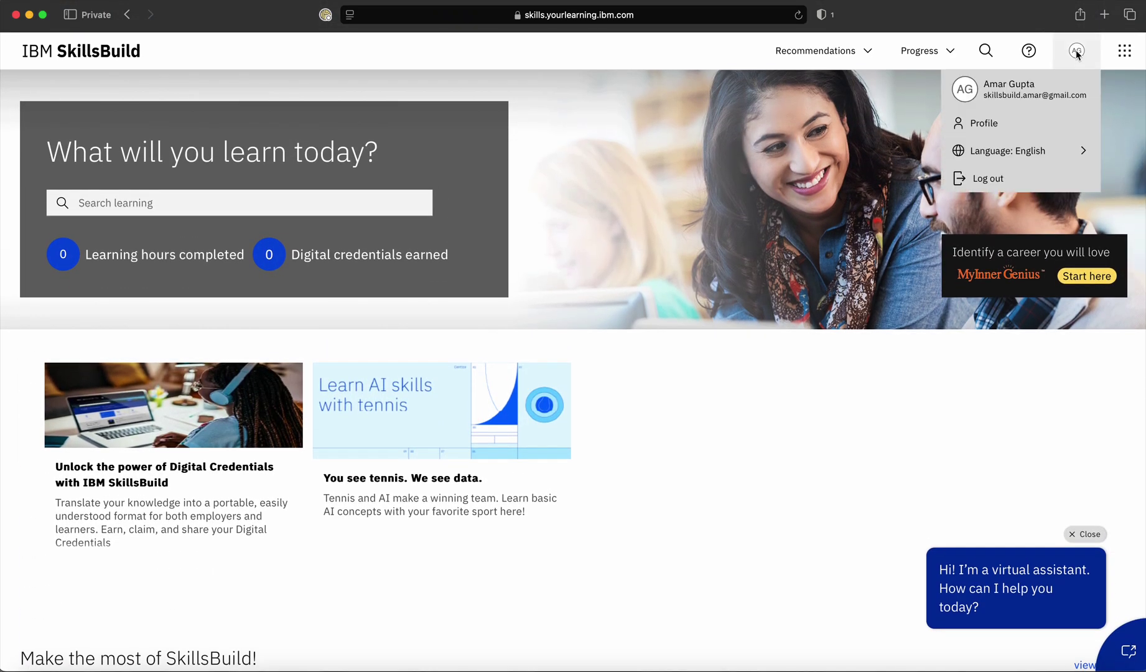
left_click(1047, 123)
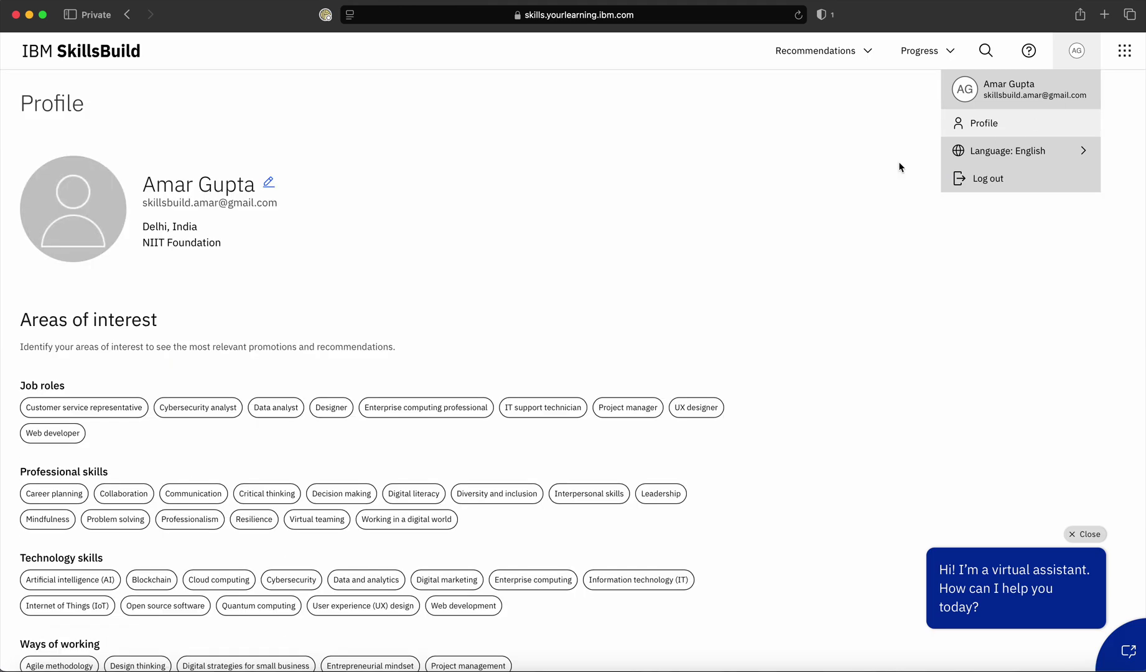
left_click(130, 407)
left_click(230, 408)
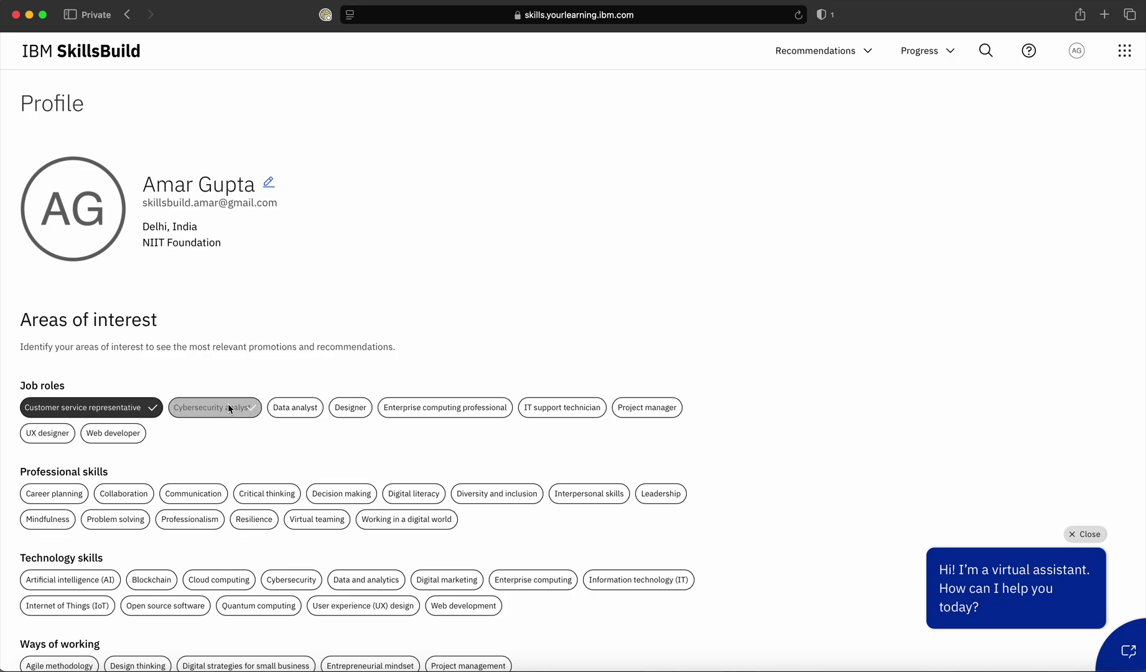
left_click(300, 412)
left_click(372, 408)
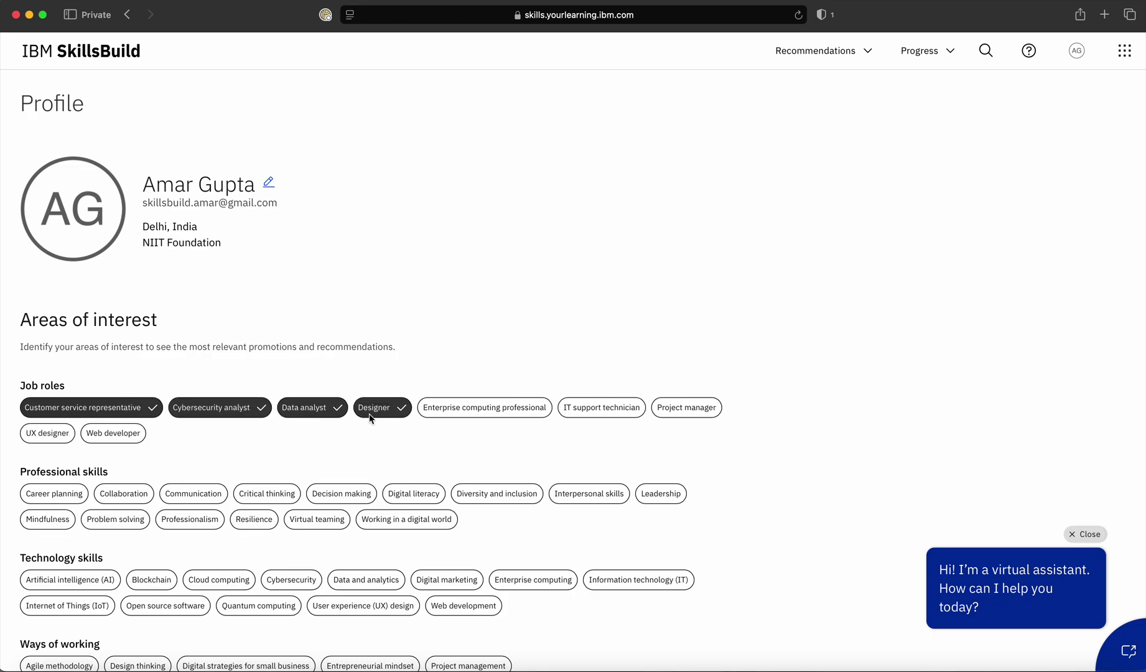
scroll(376, 416, "down", 3)
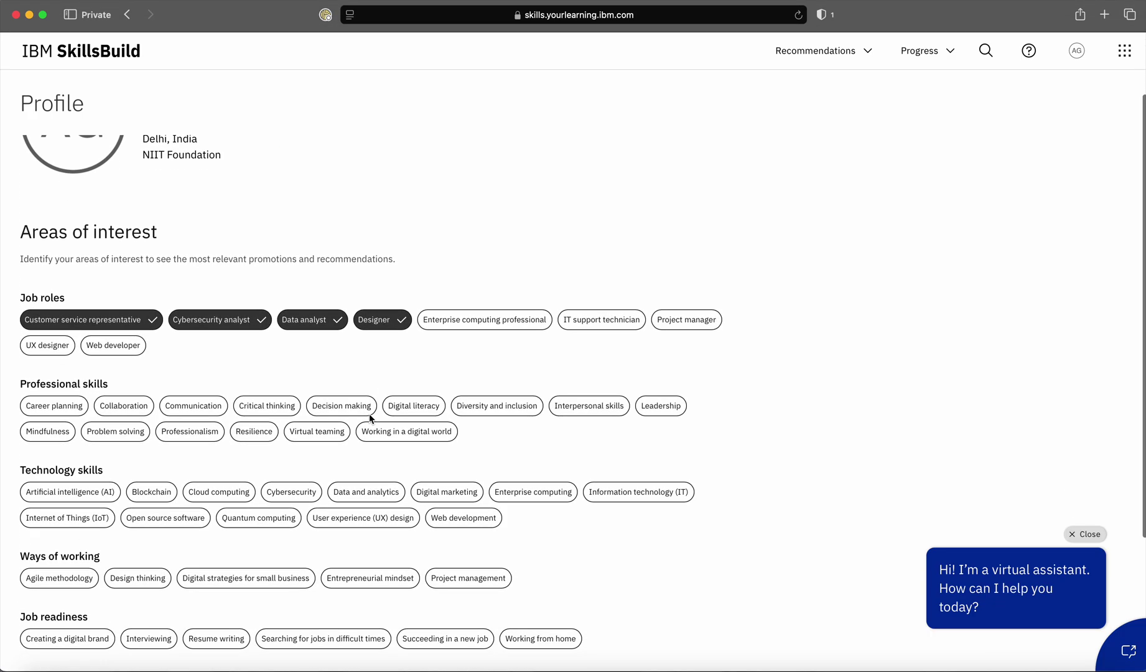
left_click(679, 320)
left_click(96, 349)
Add Collaboration and Critical thinking skills plus AI, Cloud computing and Cybersecurity technology interests
left_click(129, 411)
left_click(282, 407)
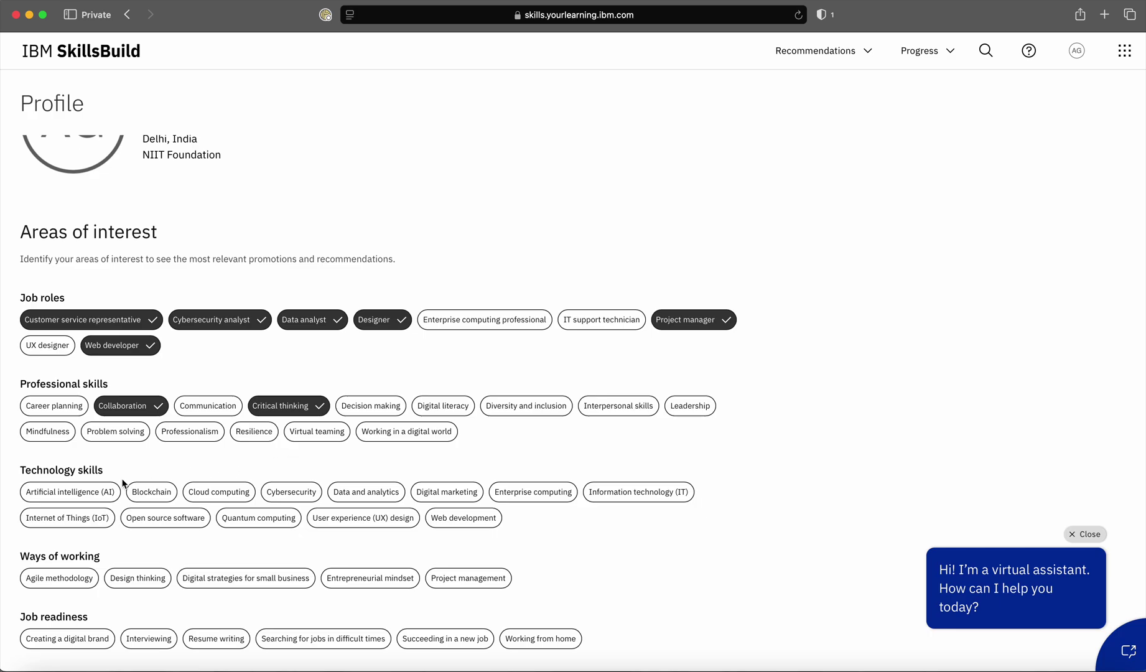
left_click(77, 492)
left_click(230, 491)
scroll(229, 490, "down", 3)
left_click(306, 396)
Opt in to learning reminder emails and review contact, then dismiss the virtual assistant
scroll(366, 473, "down", 3)
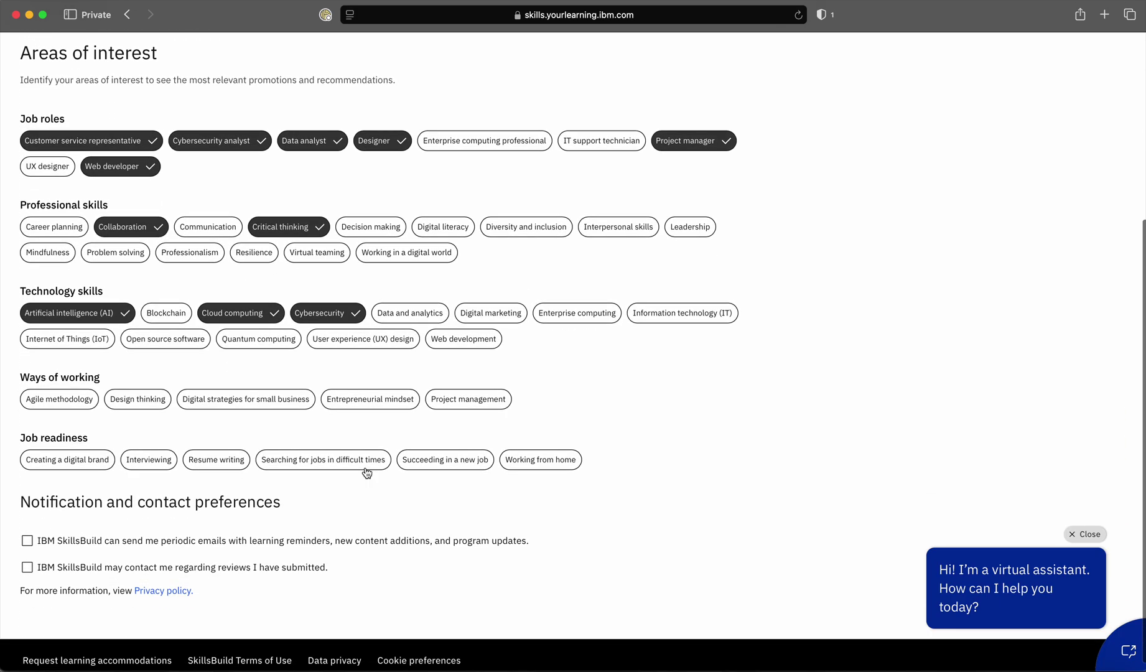
left_click(28, 541)
left_click(28, 569)
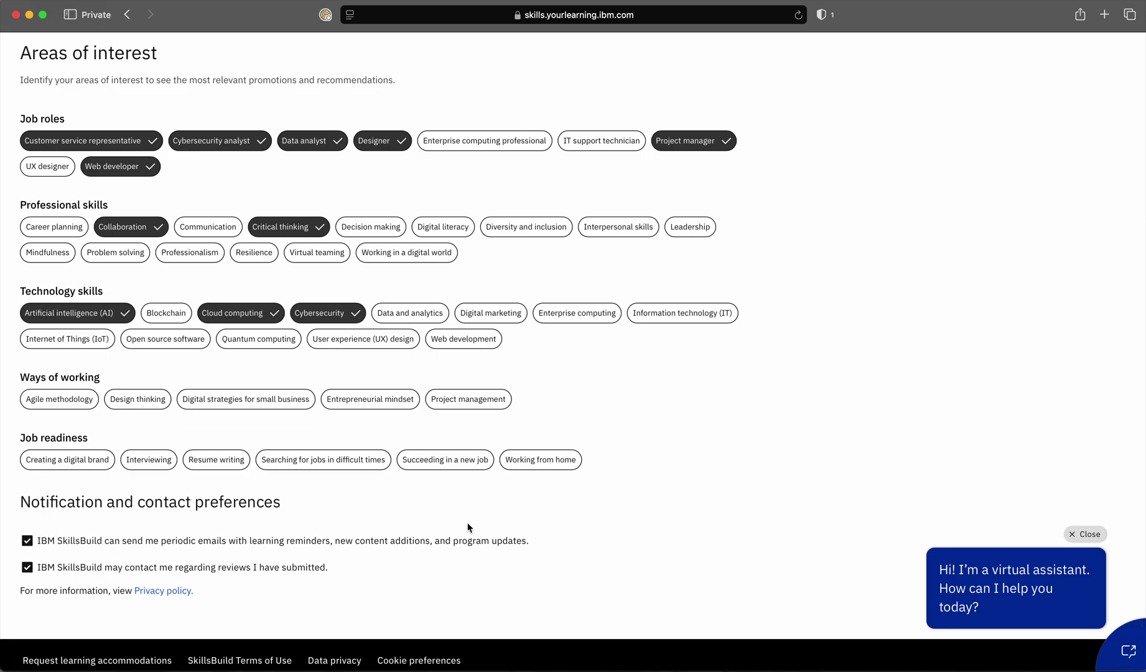
left_click(1086, 535)
scroll(973, 523, "up", 5)
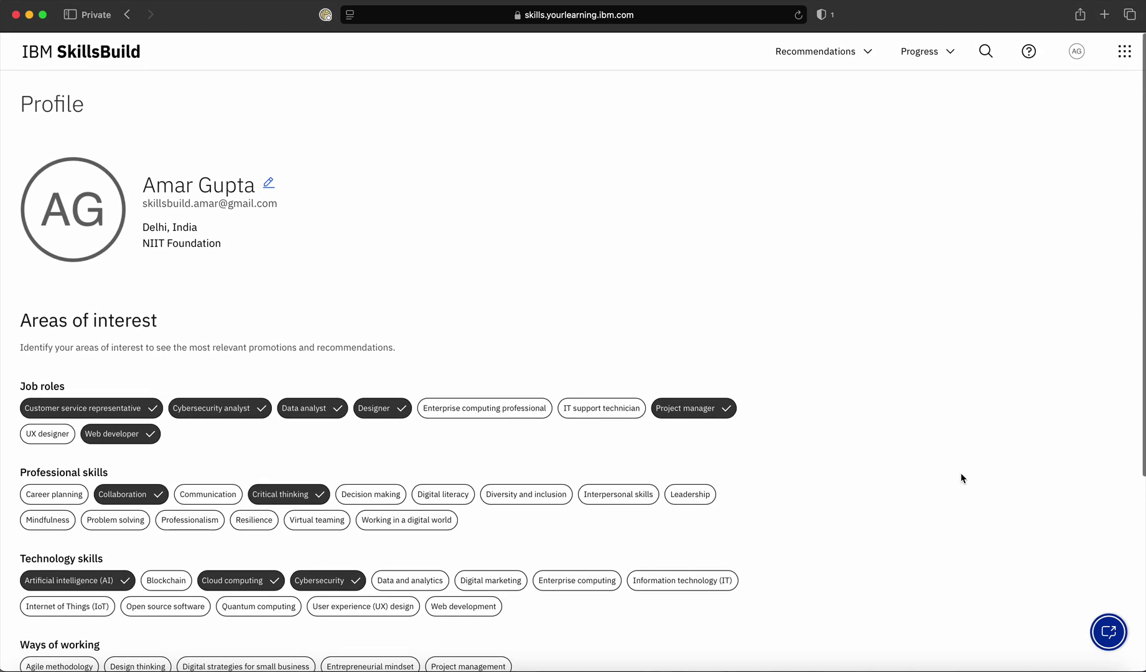
Go to Recommendations > Learning and browse rows like Core Skills: Data Analyst and Cybersecurity Analyst
left_click(815, 49)
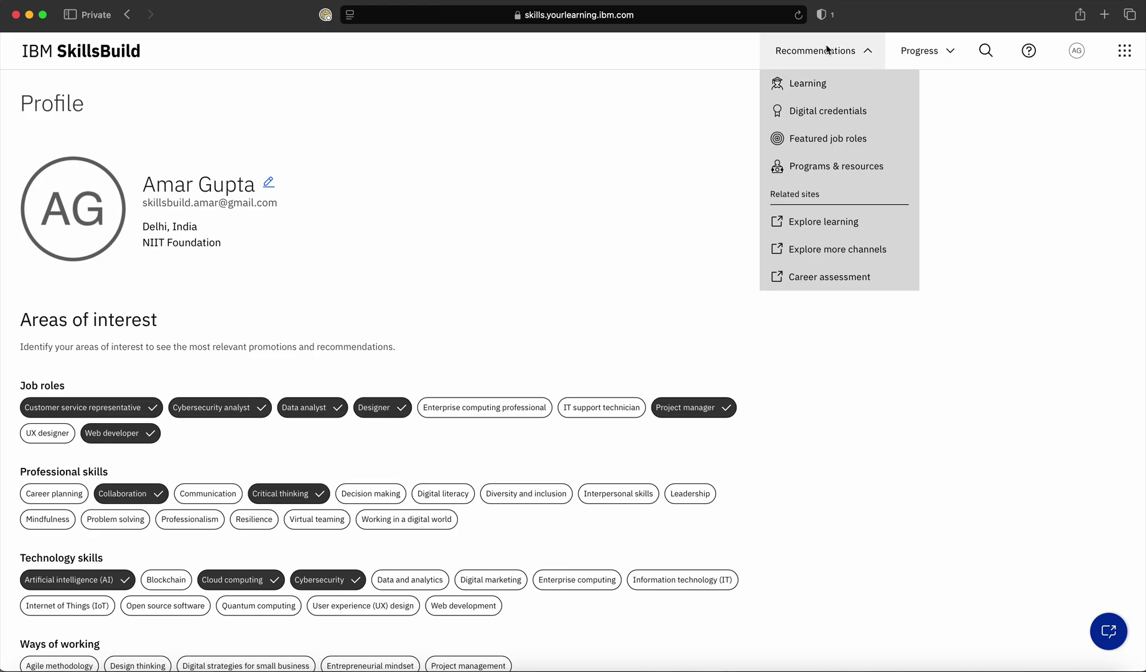
left_click(819, 89)
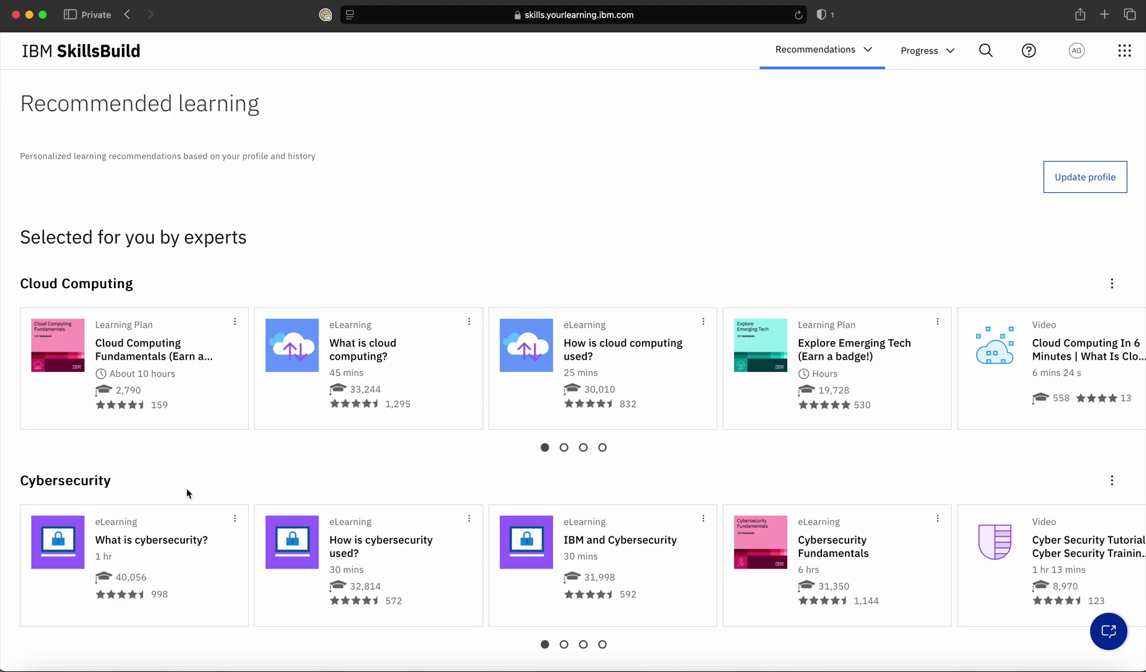
scroll(187, 493, "down", 6)
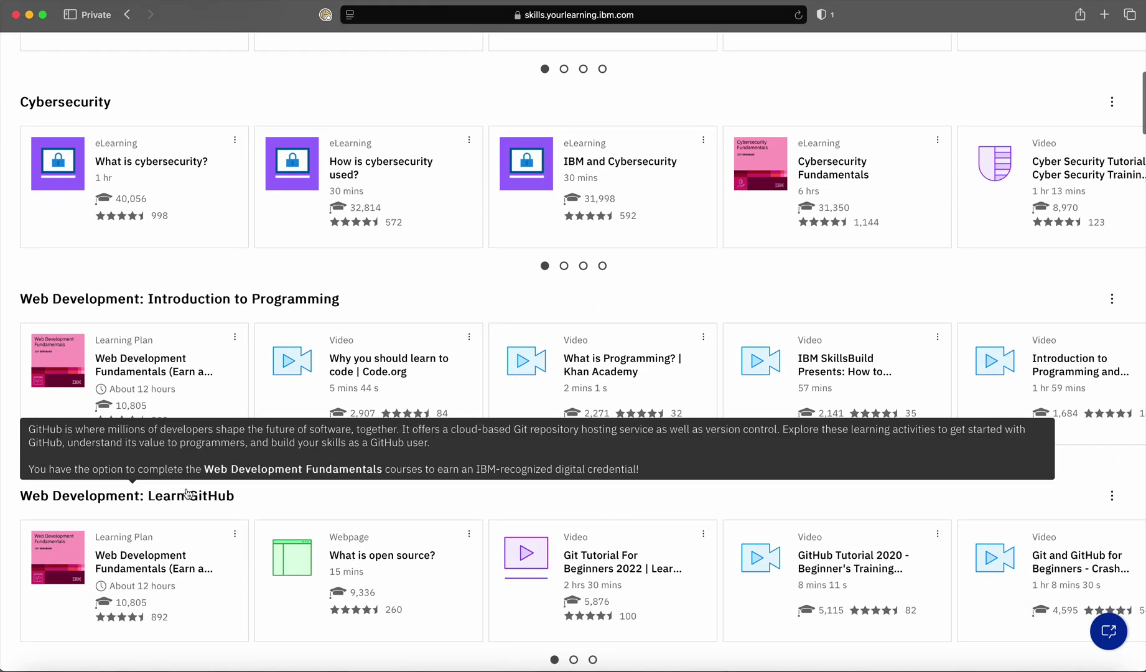
scroll(188, 494, "down", 5)
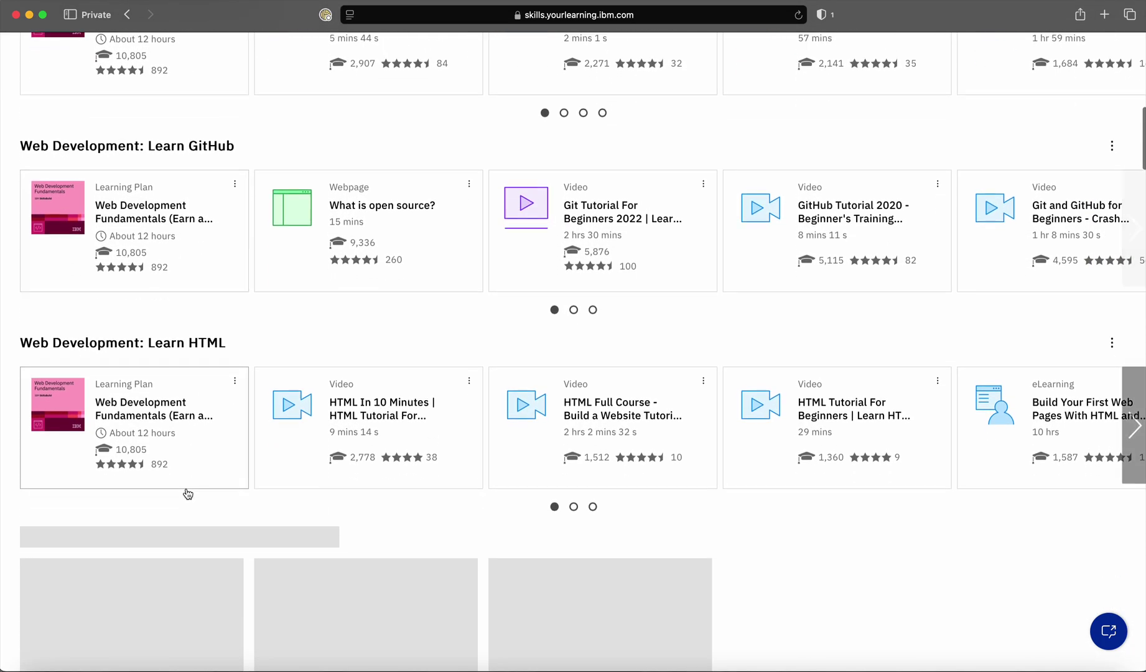
scroll(187, 494, "down", 7)
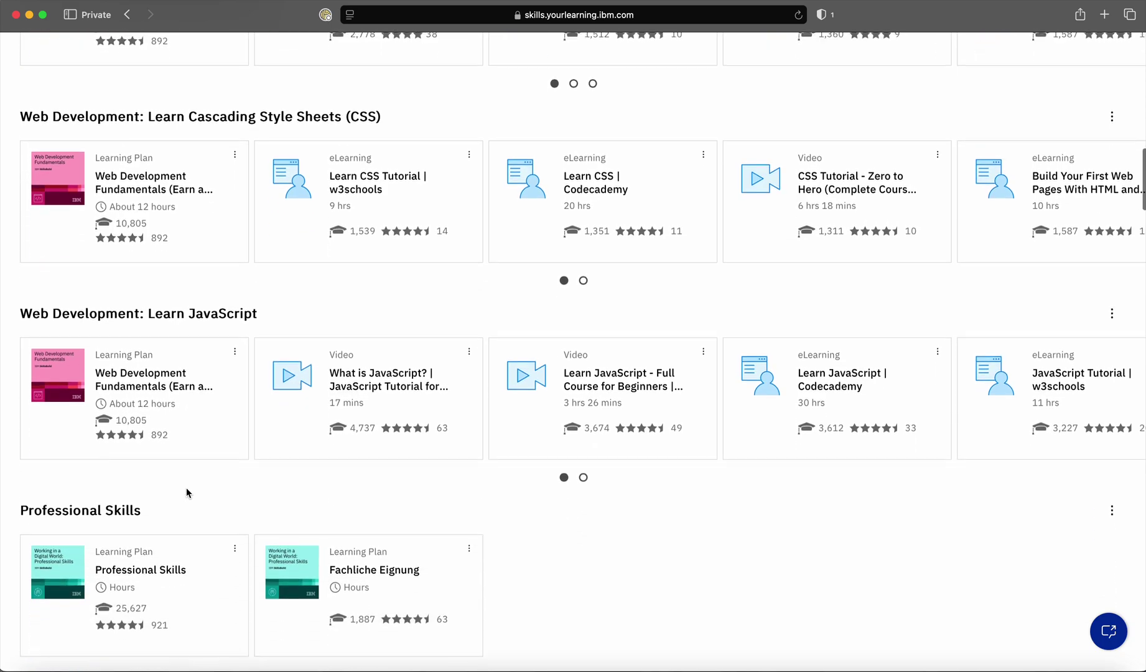
scroll(187, 493, "down", 3)
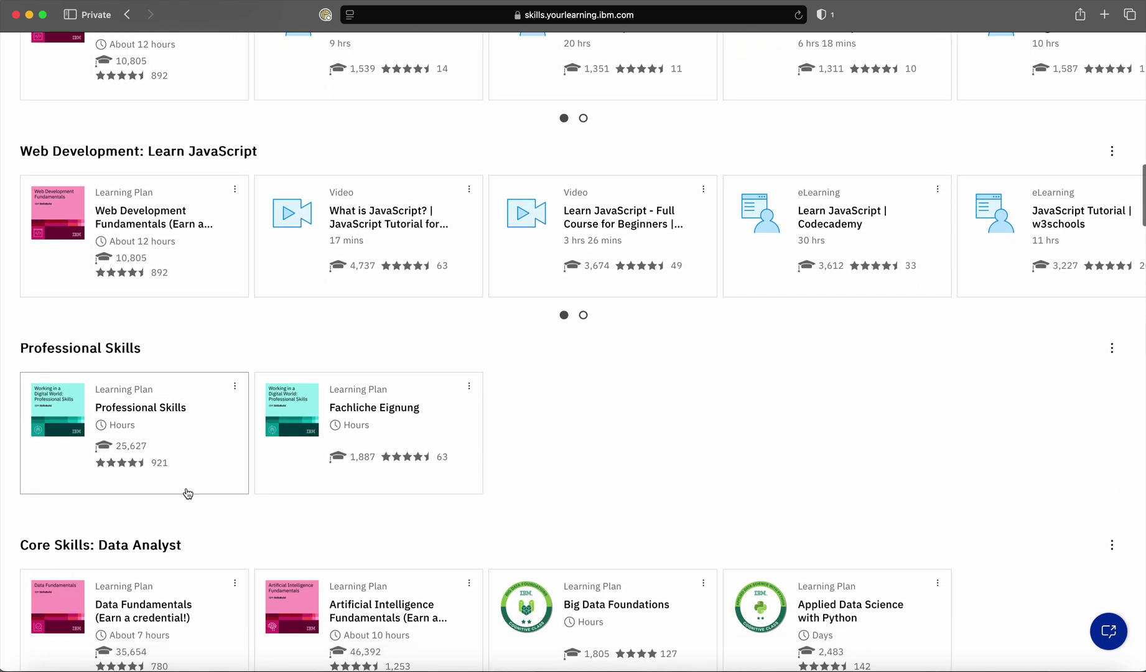
scroll(187, 493, "down", 4)
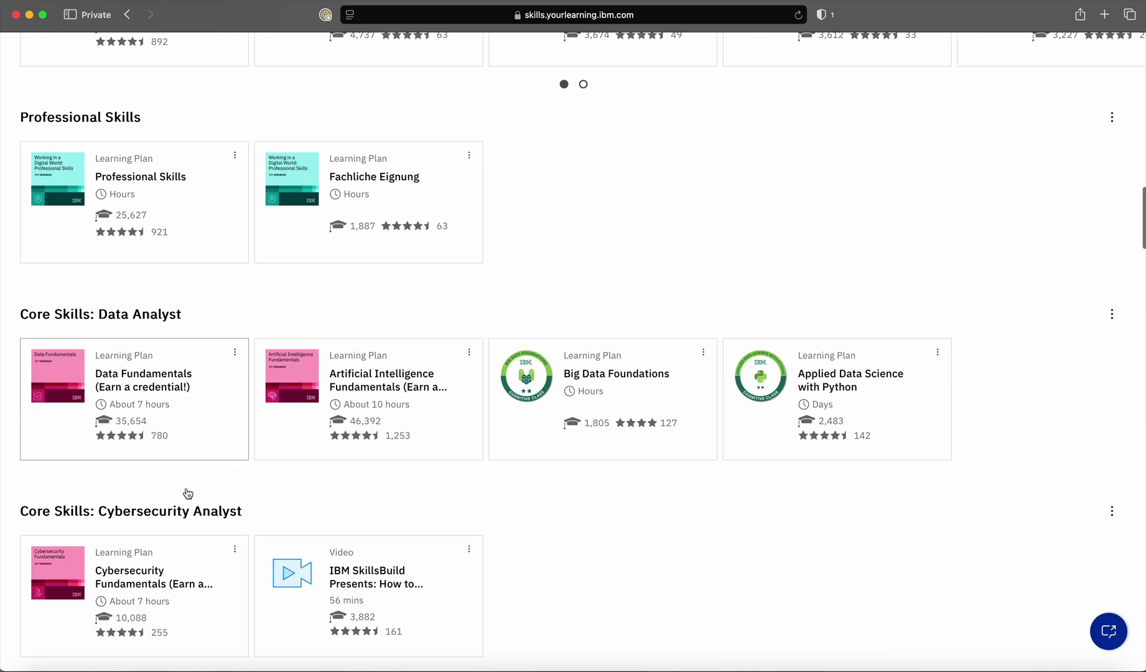
scroll(187, 493, "down", 3)
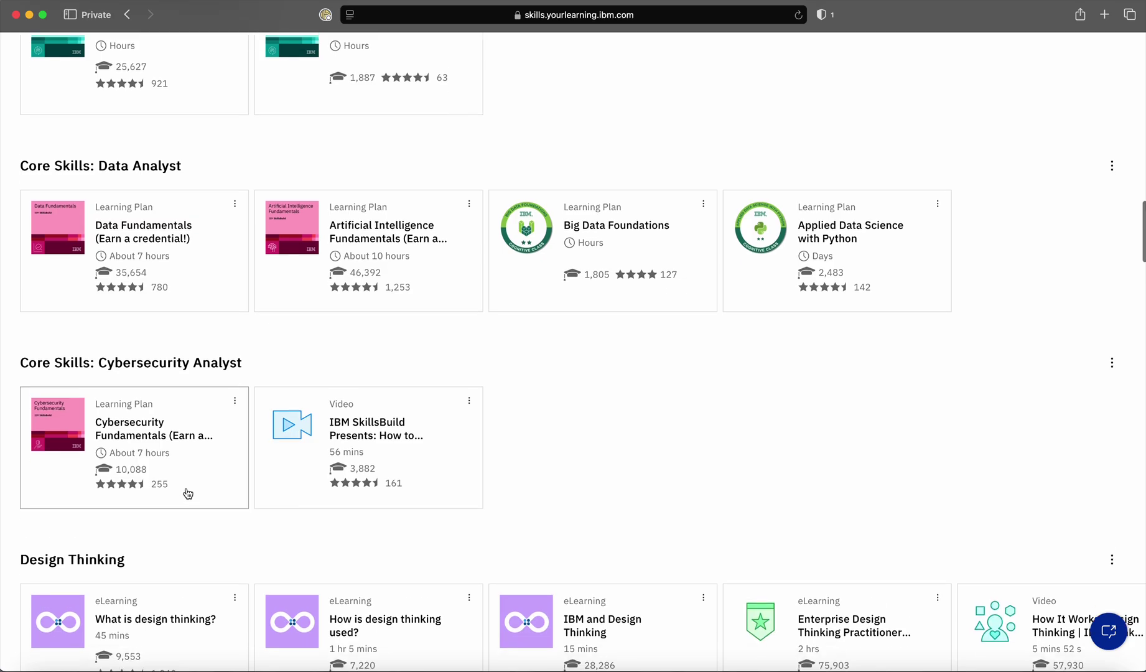
scroll(188, 493, "up", 4)
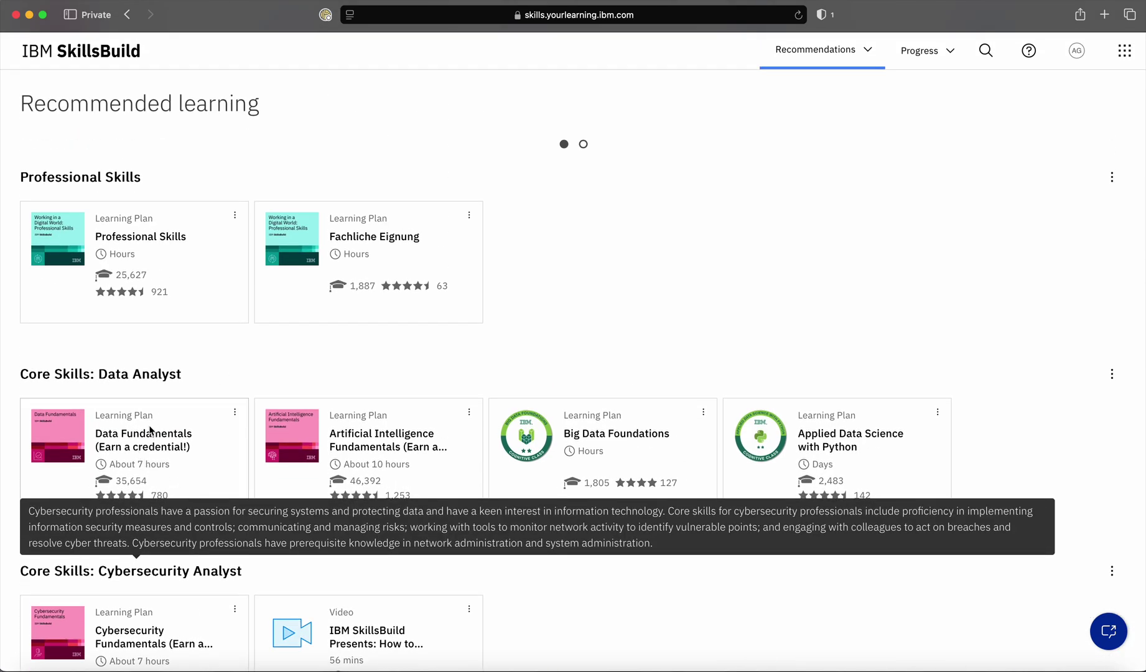
Open the Data Fundamentals plan under Core Skills: Data Analyst and enroll in it
left_click(142, 451)
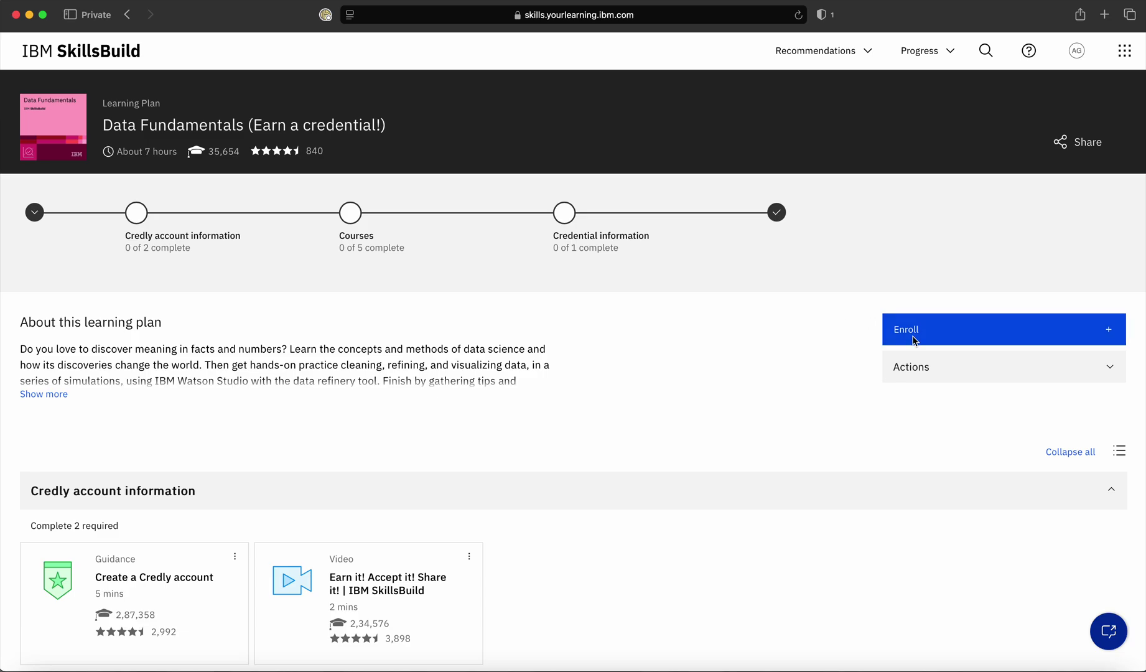
left_click(913, 337)
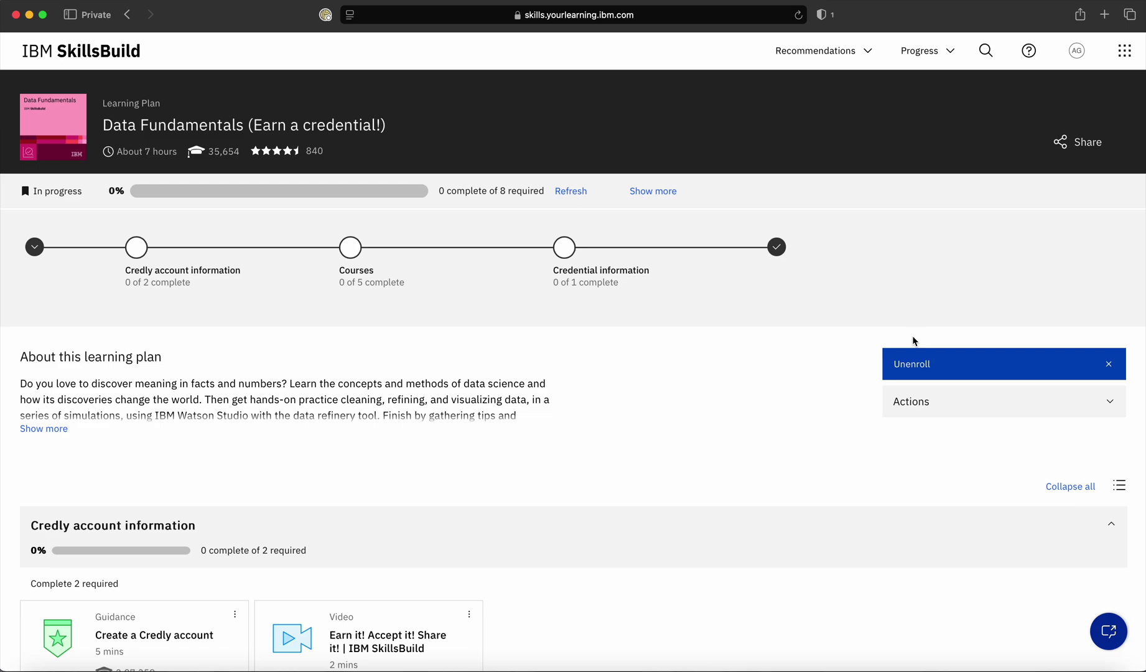
Go back to the home page to see Data Fundamentals at 0% under Resume learning
left_click(77, 57)
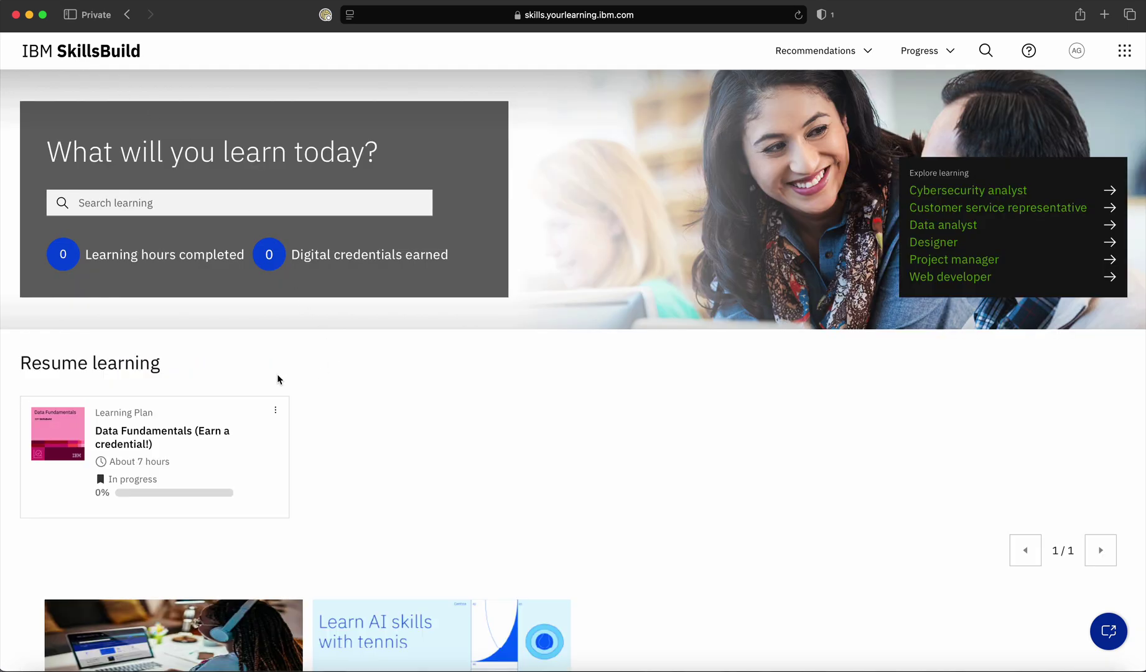